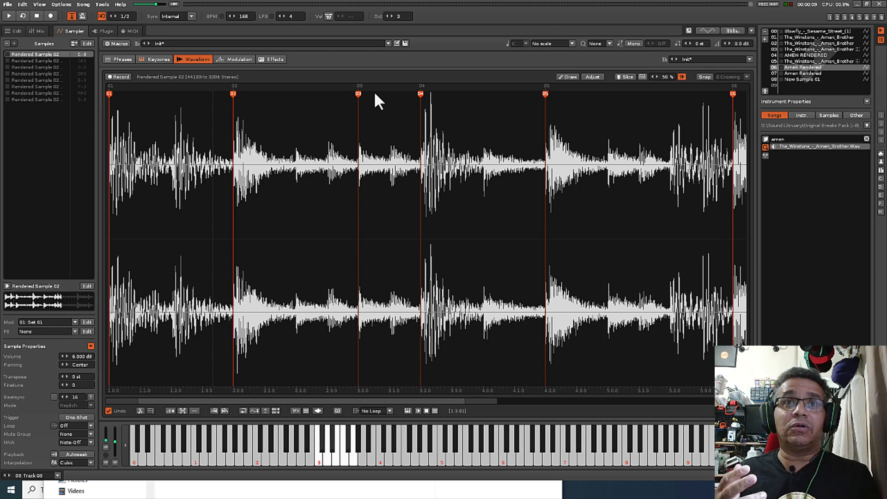
Play the pattern to hear the sliced Amen break, and stop playback.
click(315, 232)
key(space)
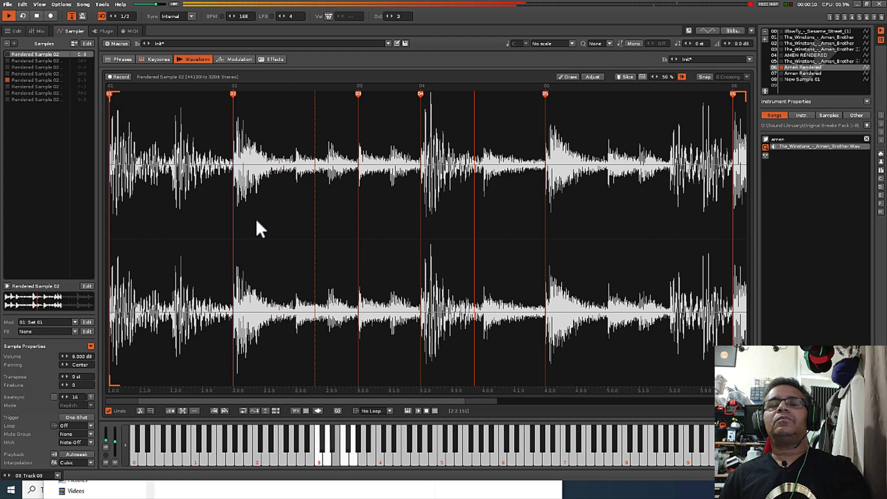
key(space)
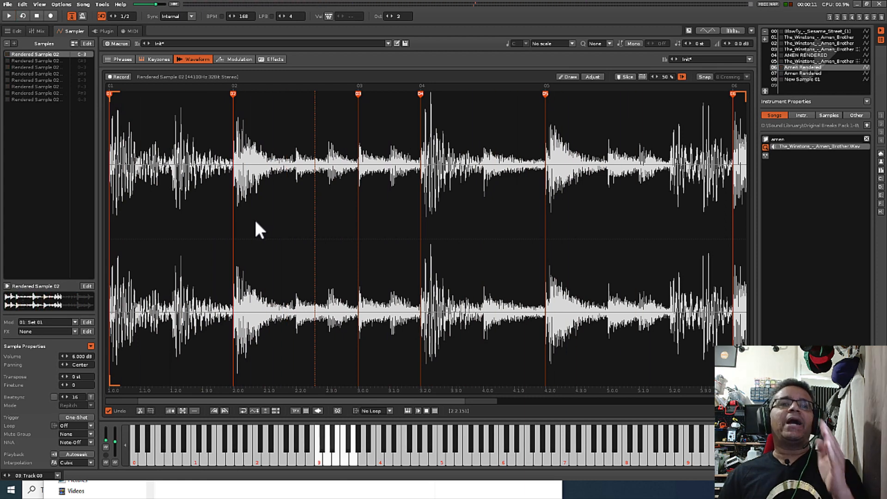
Move slice marker 02 slightly forward to the onset of its drum hit.
scroll(220, 231, up, 5)
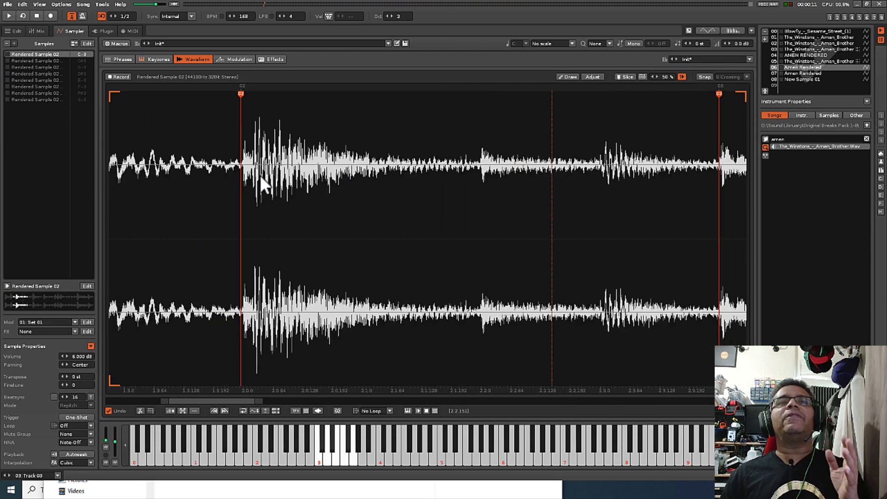
scroll(260, 175, up, 2)
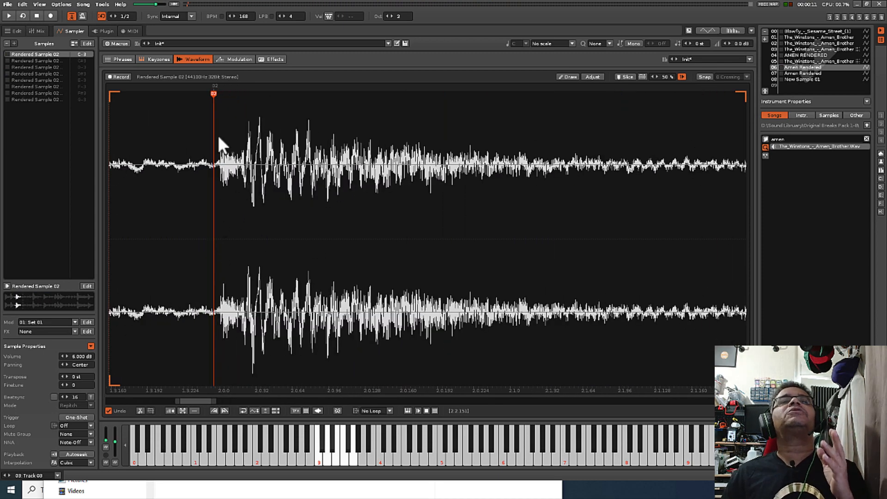
mouse_move(213, 92)
mouse_down()
mouse_move(187, 92)
mouse_move(218, 93)
mouse_up()
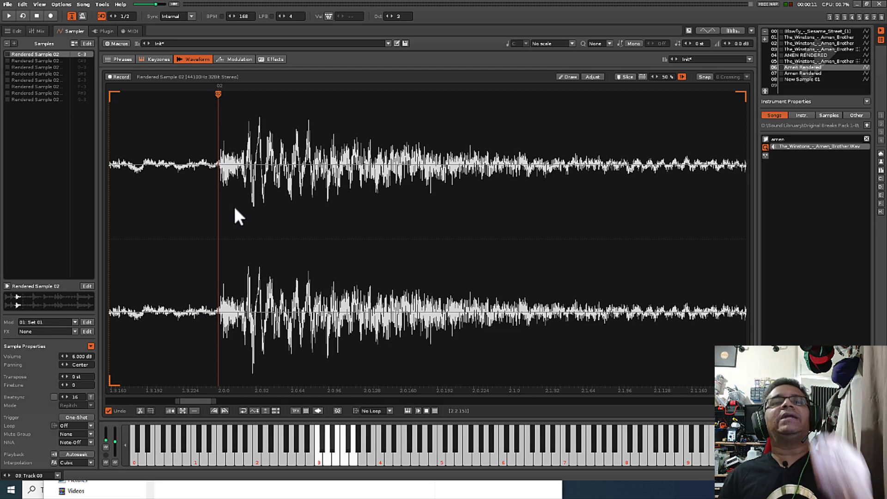
Play the pattern while trying slice marker 02 well ahead of its hit, nudge it slightly forward, and stop playback.
key(space)
drag(219, 92, 146, 92)
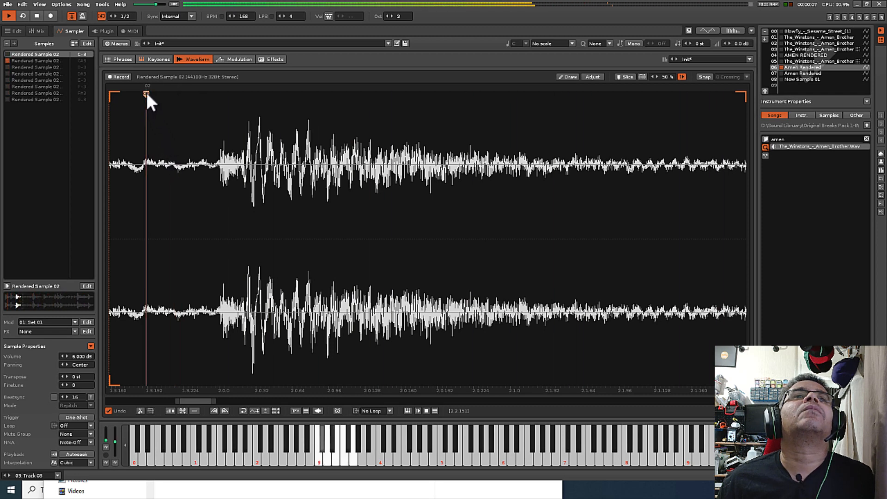
drag(146, 92, 159, 92)
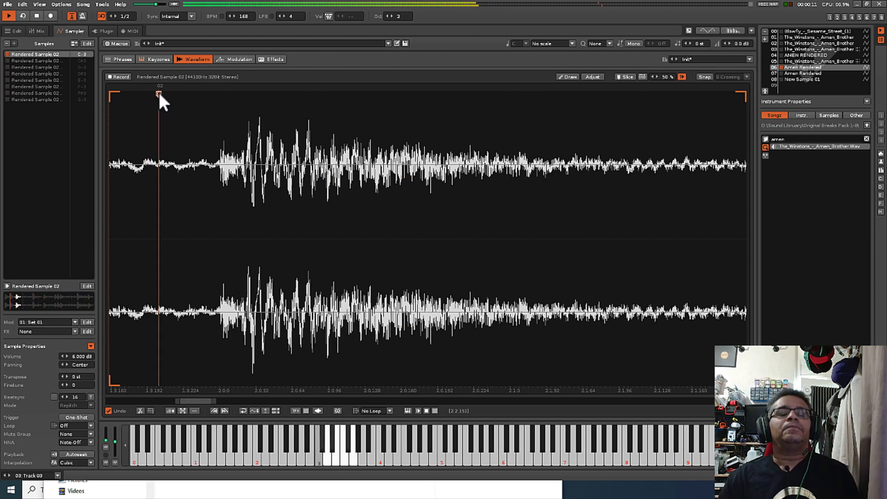
key(space)
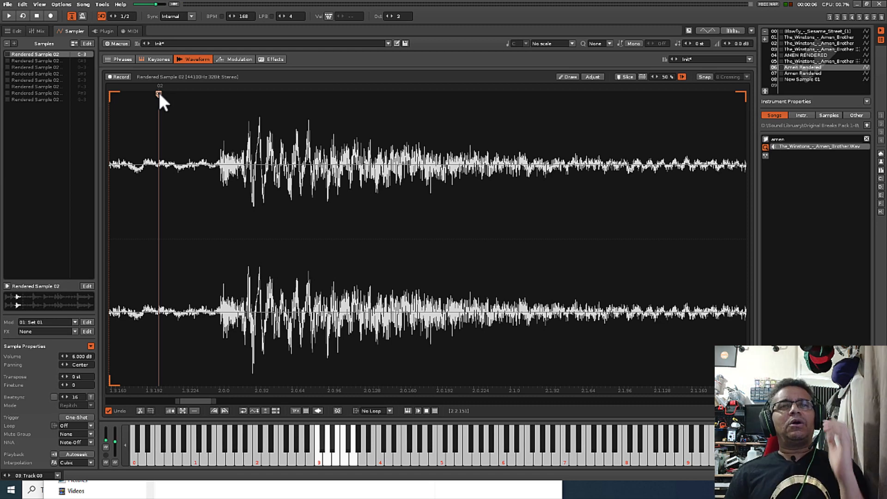
Place slice marker 02 back at its drum hit and fine-tune it to the exact onset of the transient.
drag(160, 93, 219, 102)
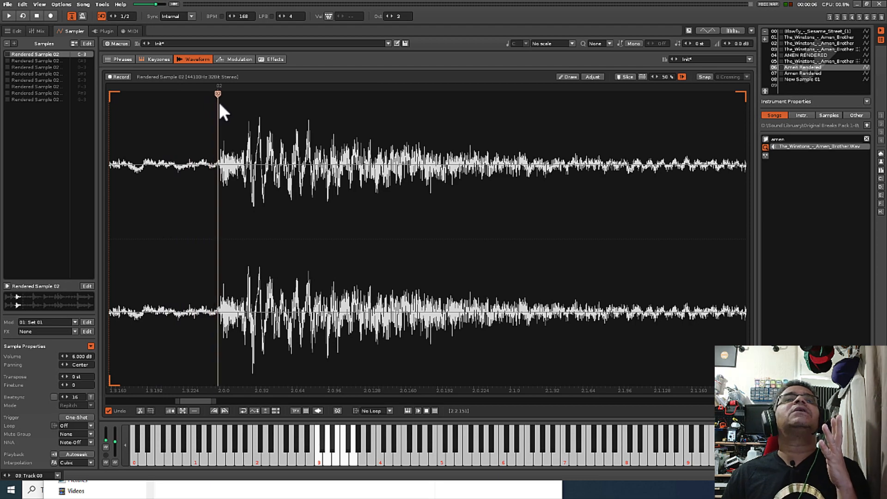
scroll(224, 160, up, 5)
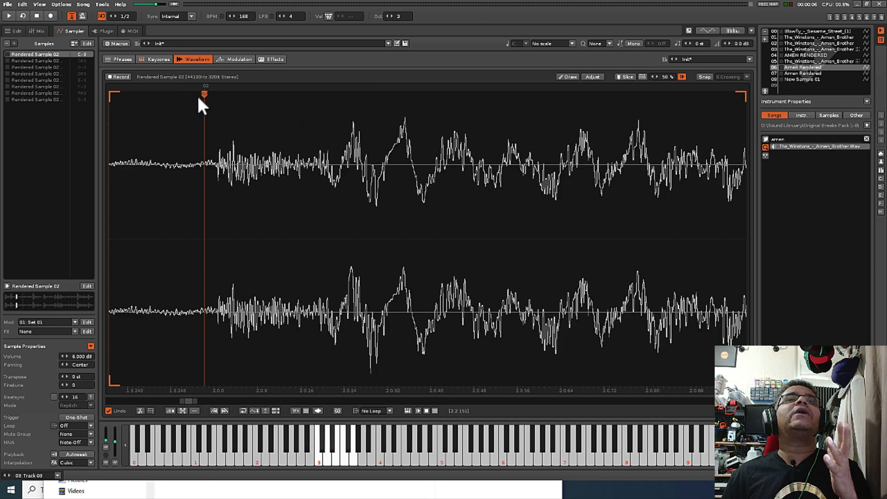
drag(206, 93, 217, 97)
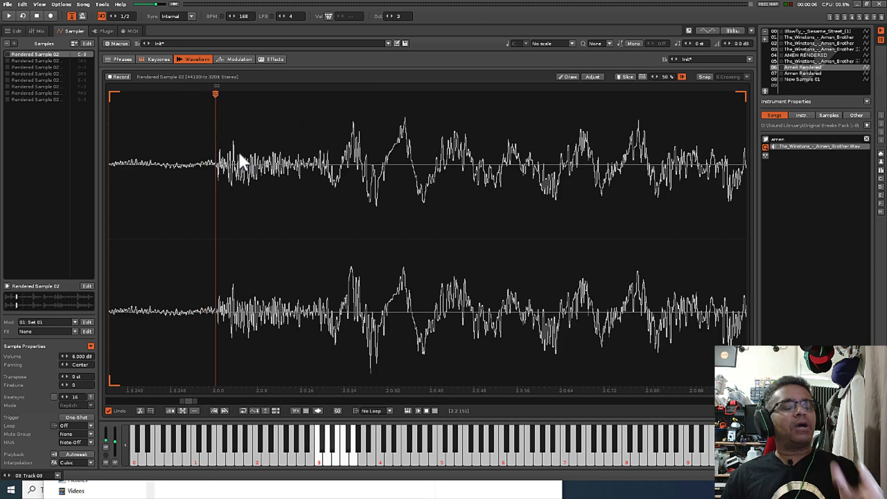
Audition individual slices and examine how closely slice marker 02 sits against the start of its drum hit.
key(w)
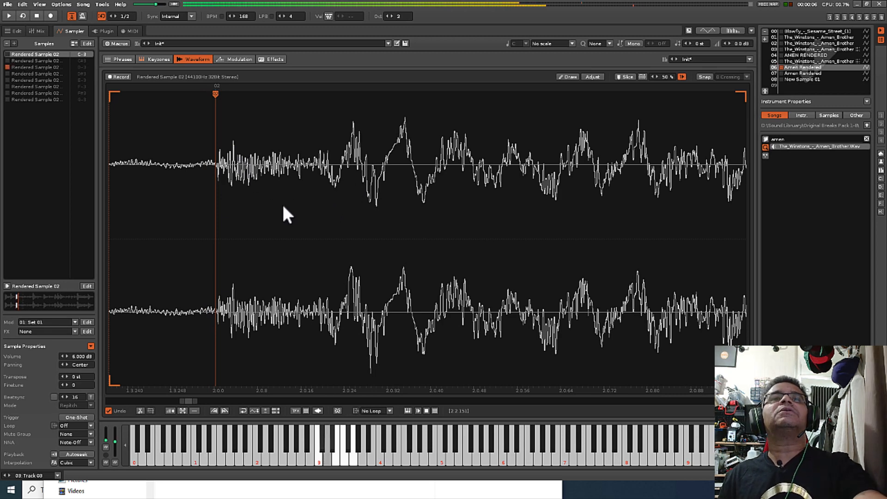
scroll(278, 204, down, 3)
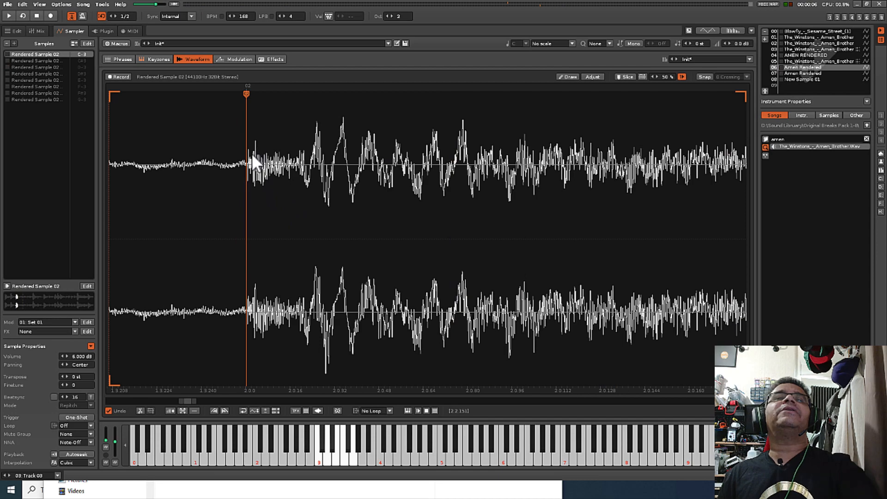
scroll(248, 171, up, 4)
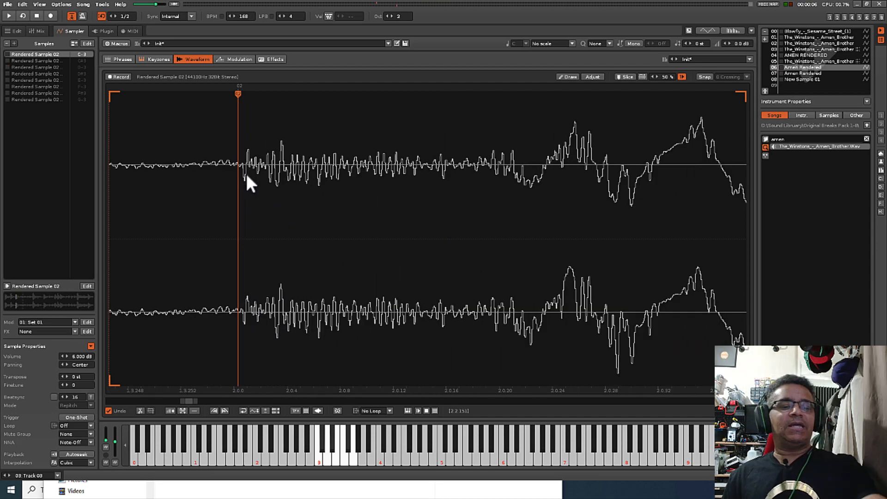
scroll(245, 171, down, 1)
key(r)
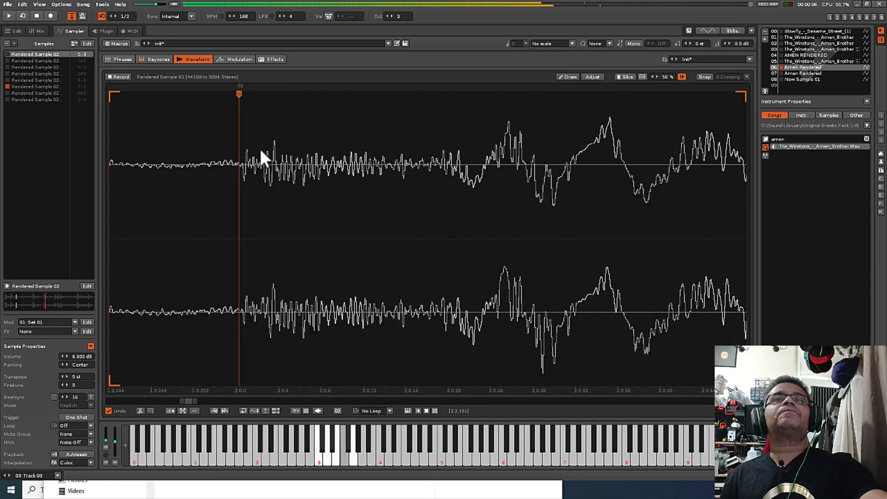
scroll(253, 125, down, 3)
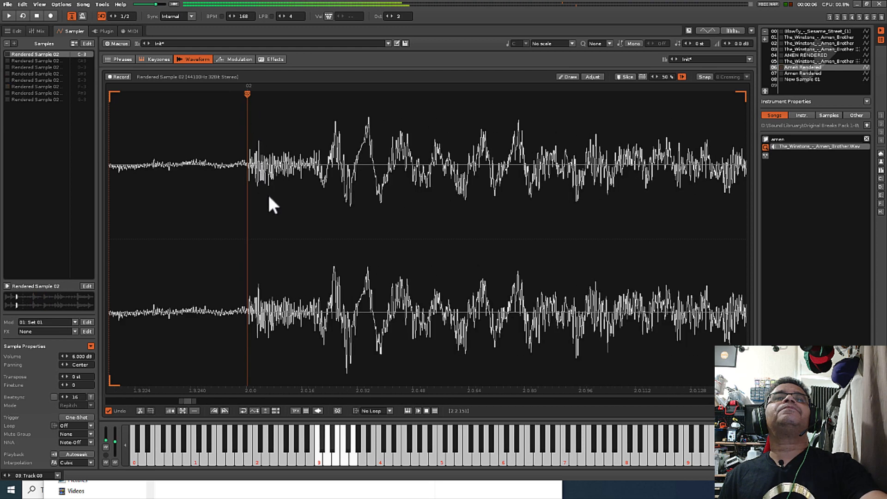
scroll(269, 192, up, 3)
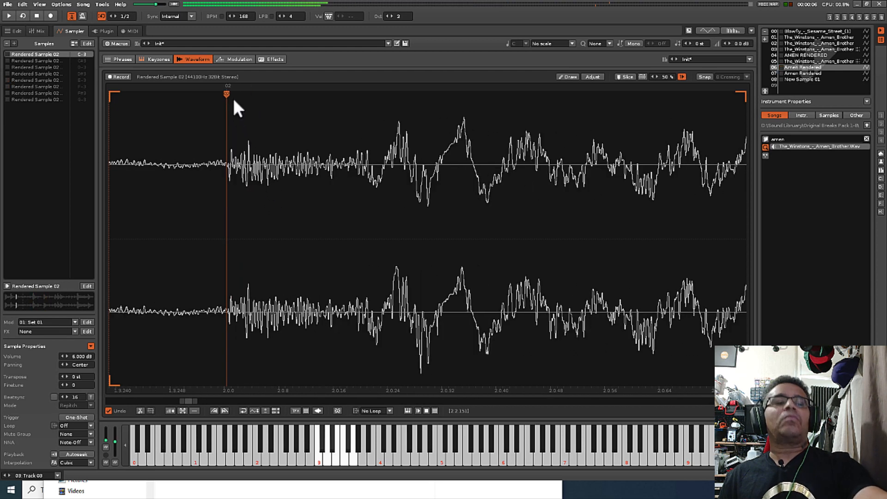
key(r)
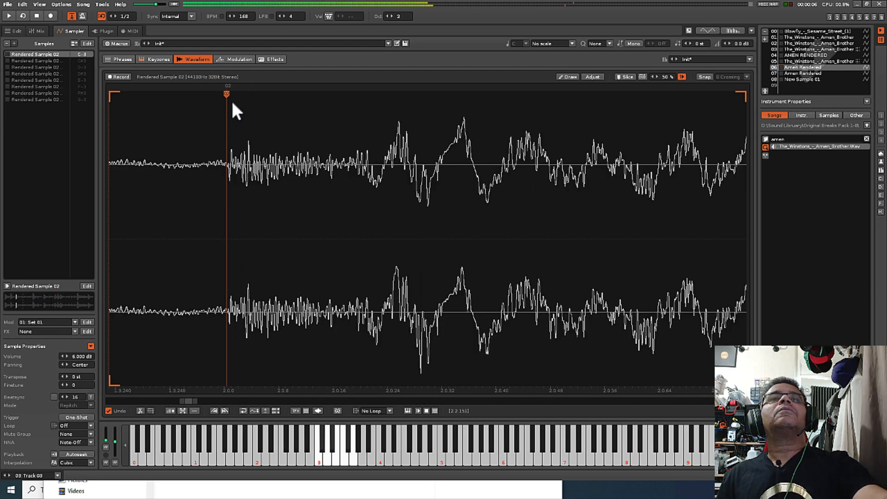
scroll(251, 215, down, 6)
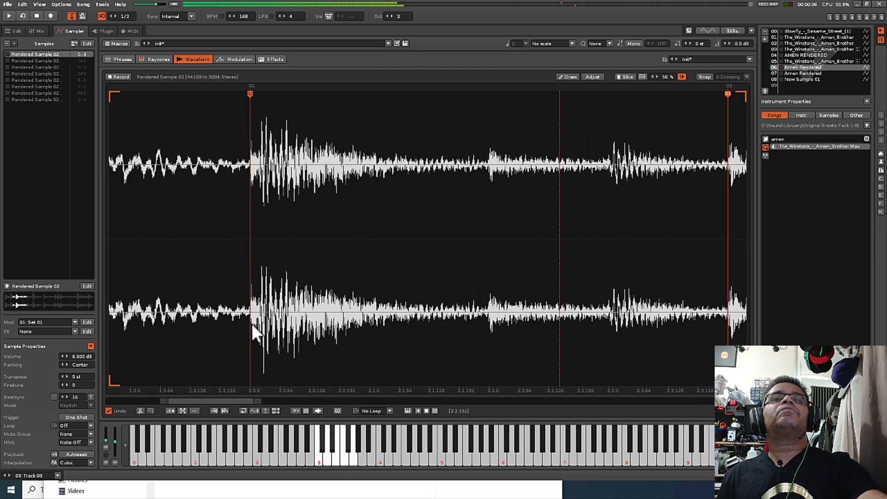
drag(222, 400, 105, 390)
scroll(333, 300, down, 3)
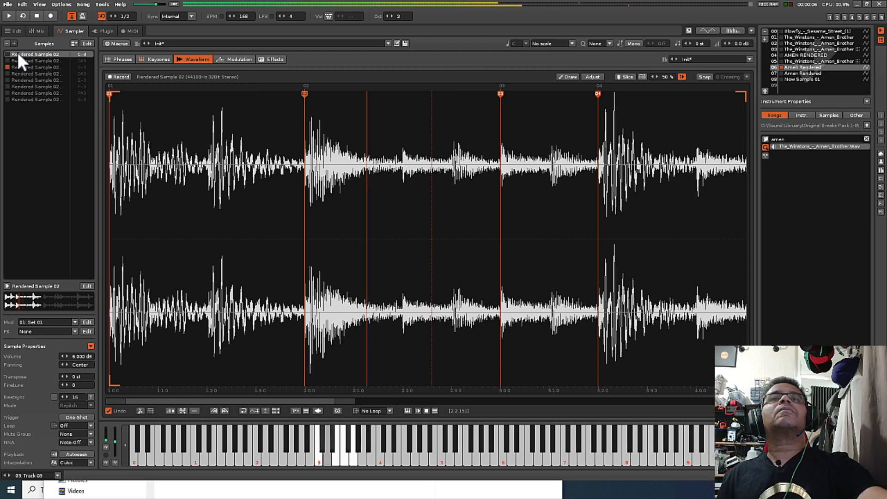
Try slice marker 02 late, on the first large peak after the hit's onset, and play the pattern.
scroll(307, 182, up, 10)
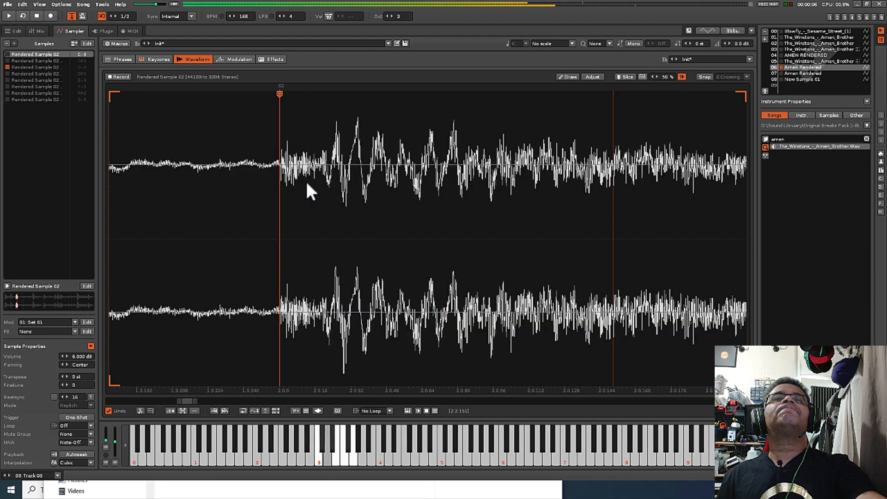
scroll(306, 179, up, 3)
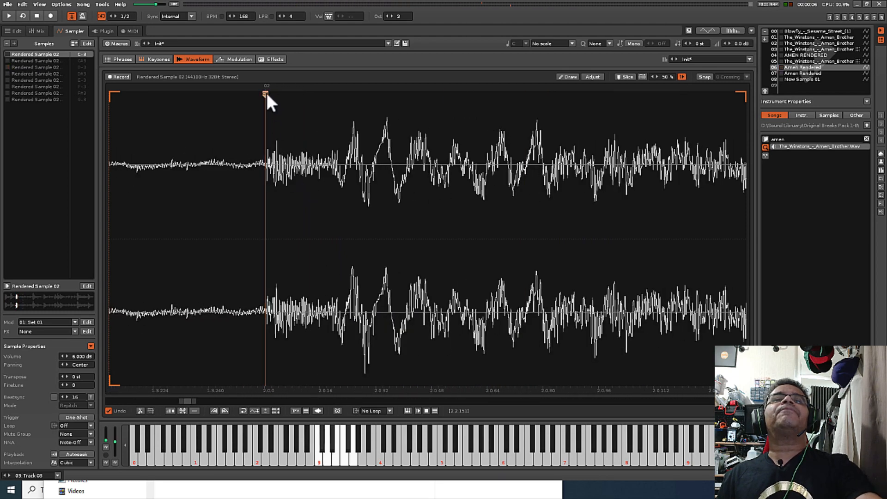
mouse_move(267, 96)
mouse_down()
mouse_move(457, 115)
mouse_move(255, 122)
mouse_move(264, 123)
mouse_move(265, 97)
mouse_move(513, 111)
mouse_move(430, 115)
mouse_move(672, 121)
mouse_move(328, 123)
mouse_move(358, 123)
mouse_up()
key(space)
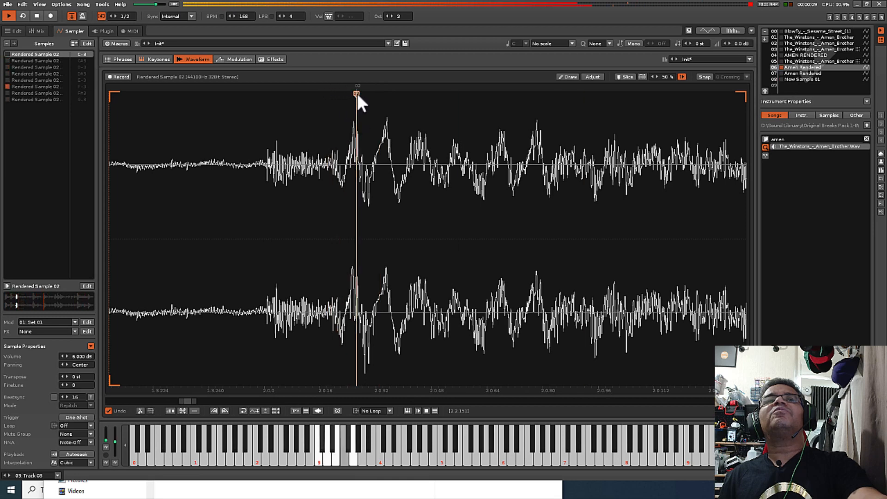
Return slice marker 02 to just before the onset of its drum hit.
mouse_move(357, 93)
mouse_down()
mouse_move(255, 105)
mouse_move(263, 107)
mouse_up()
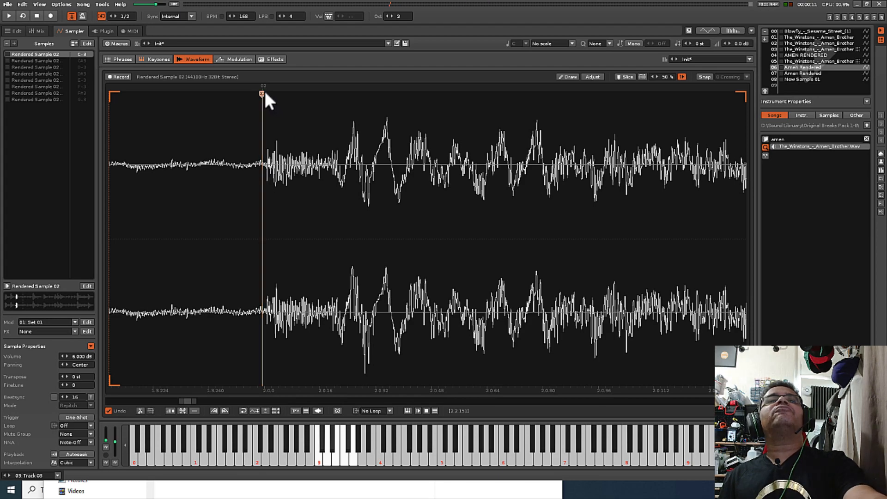
scroll(311, 172, down, 2)
scroll(312, 174, down, 6)
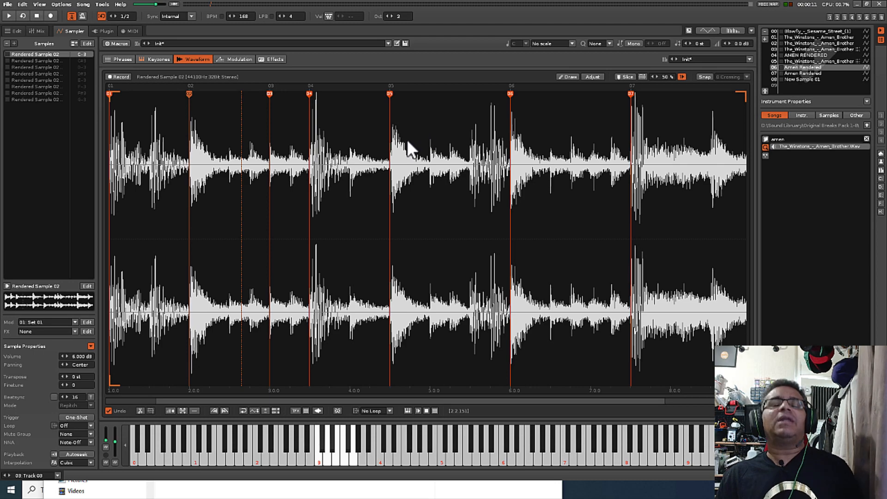
Play the pattern and try to move slice marker 01 earlier than the start of the sample.
key(space)
scroll(114, 106, up, 4)
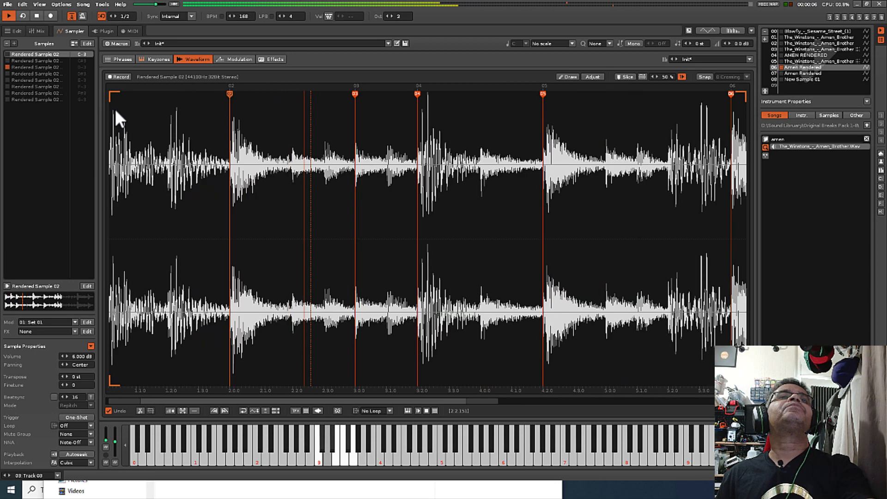
drag(182, 400, 178, 399)
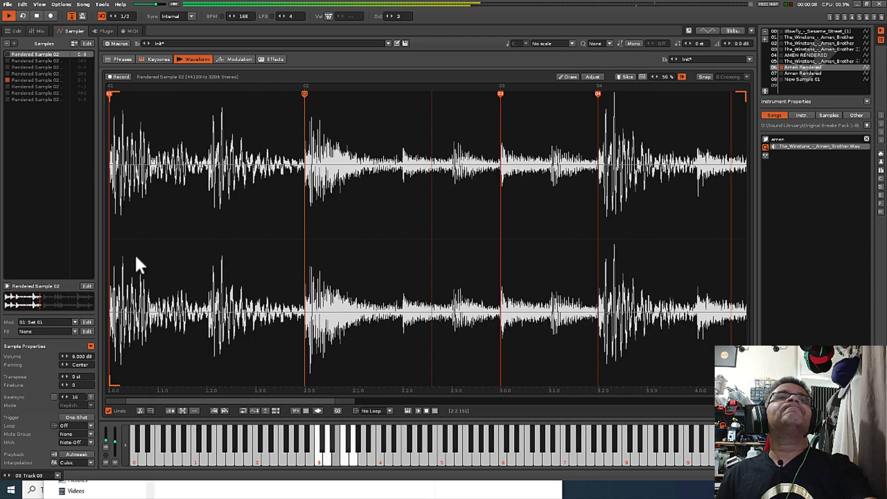
mouse_move(110, 93)
mouse_down()
mouse_move(118, 92)
mouse_move(96, 96)
mouse_up()
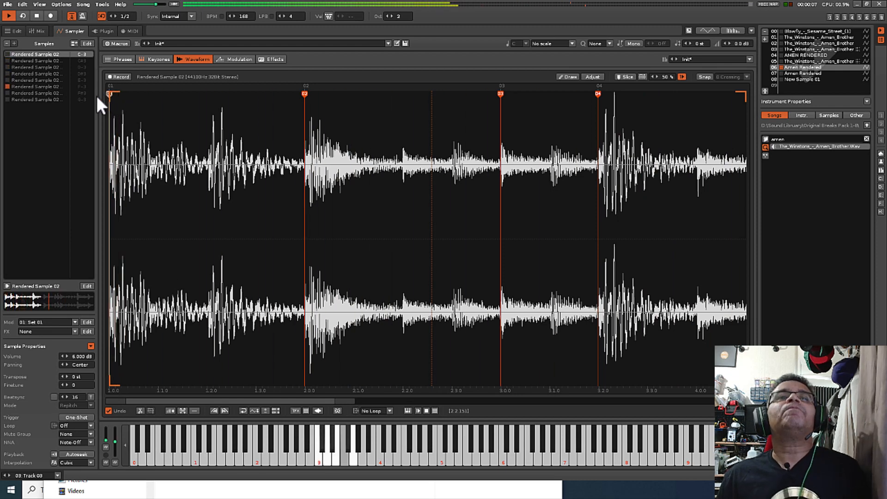
scroll(445, 199, down, 4)
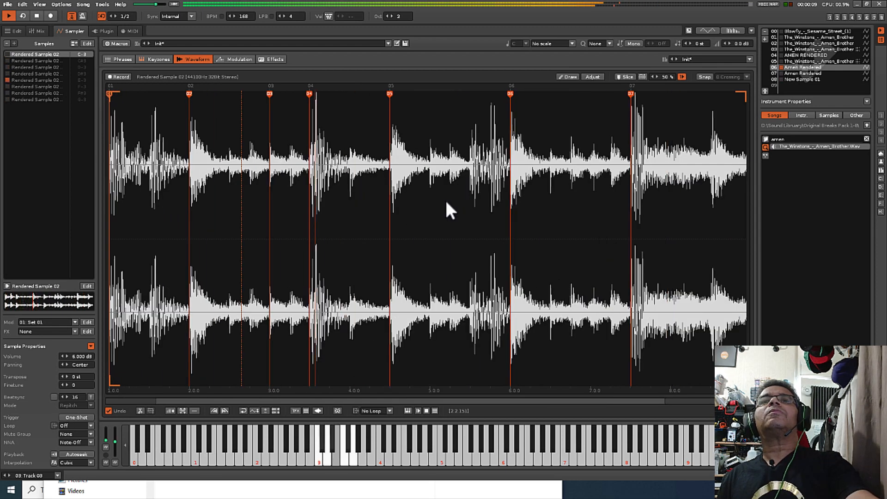
Try slice marker 04 progressively earlier, in the quiet gap ahead of its kick hit, while the pattern plays.
scroll(324, 170, up, 3)
scroll(273, 160, up, 3)
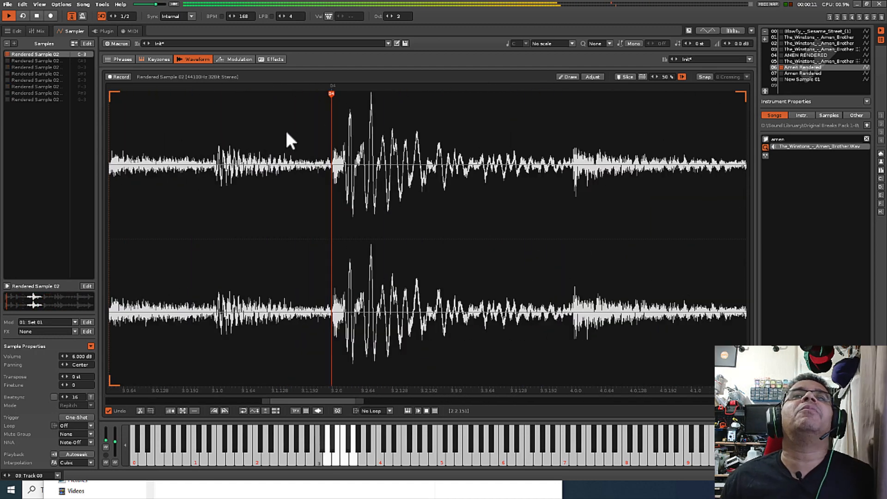
drag(330, 93, 319, 95)
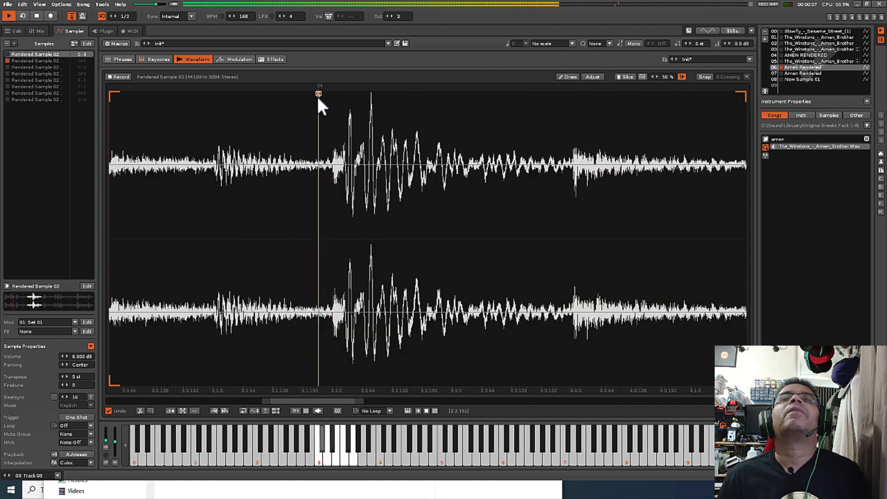
drag(319, 94, 287, 99)
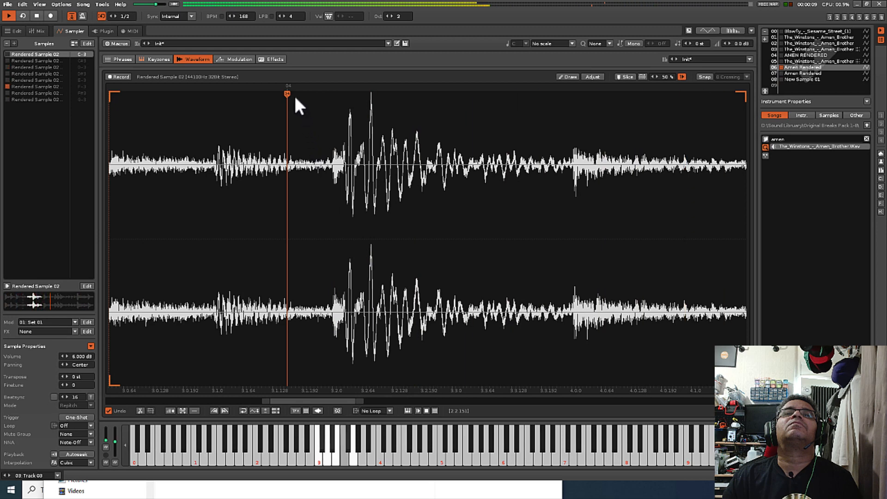
Move slice marker 04 back to the onset of its kick hit.
drag(288, 93, 332, 98)
scroll(362, 211, down, 5)
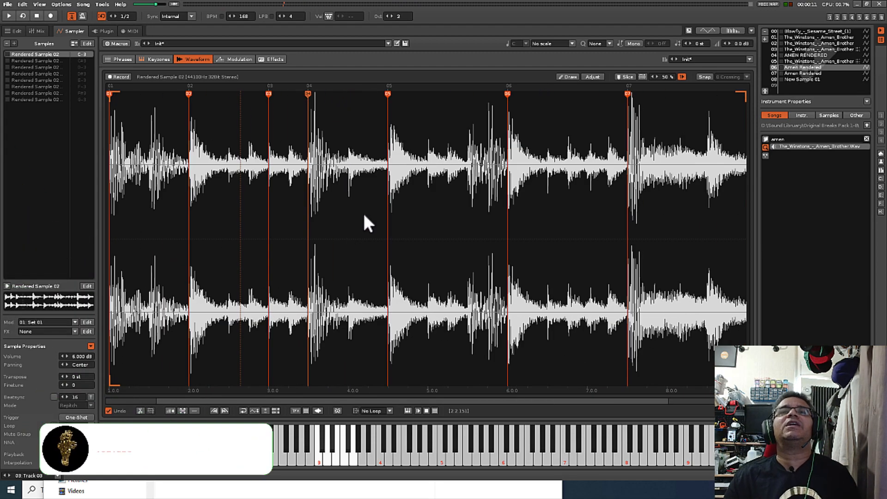